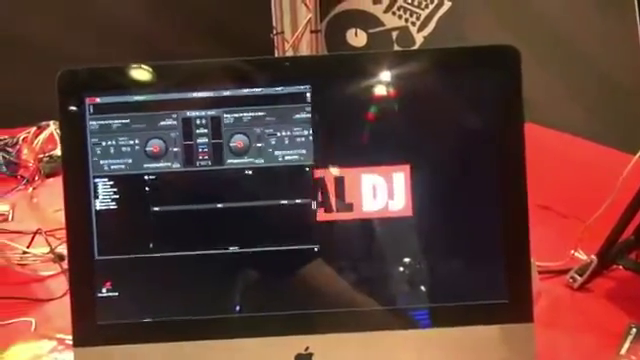
- Maximize the VirtualDJ two-deck skin to full screen with Super+Up
key(super+Up)
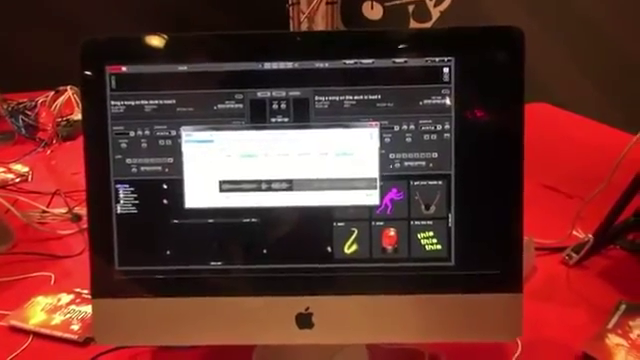
- Dismiss the waveform popup covering the two decks
key(Escape)
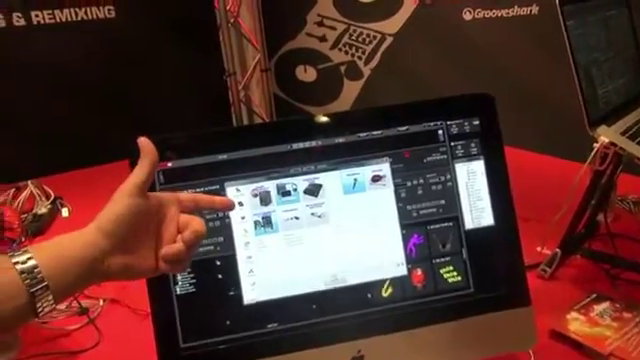
- Switch the settings window from thumbnails to a plain list of options and values
click(232, 200)
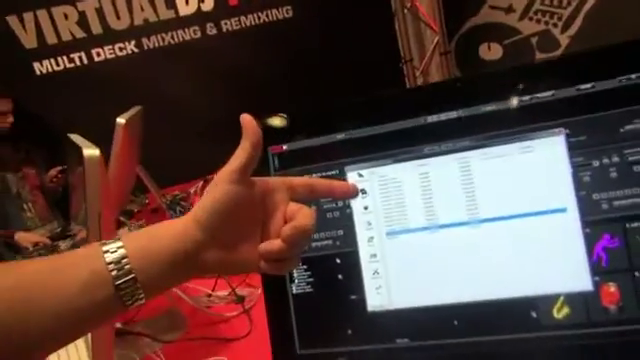
click(370, 212)
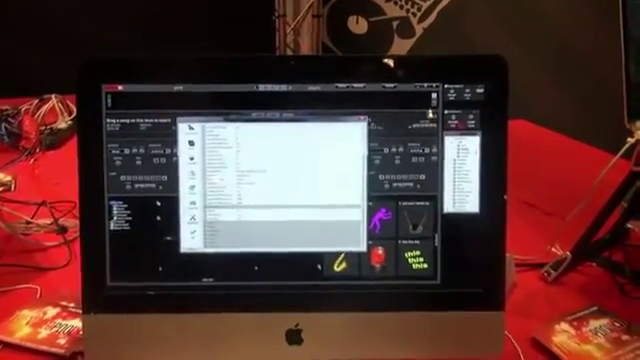
- Close the settings window to reveal the empty two-deck interface
key(Escape)
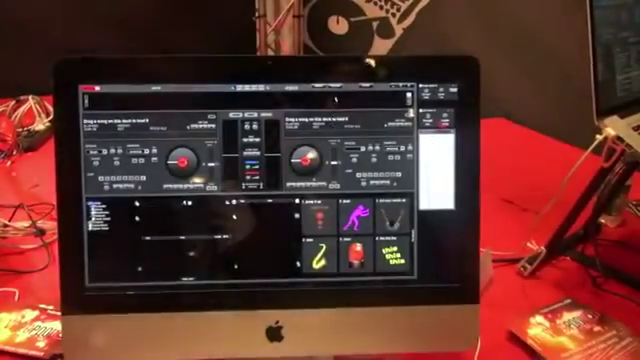
- Switch from the turntable skin to the stacked-waveform editing layout
key(Tab)
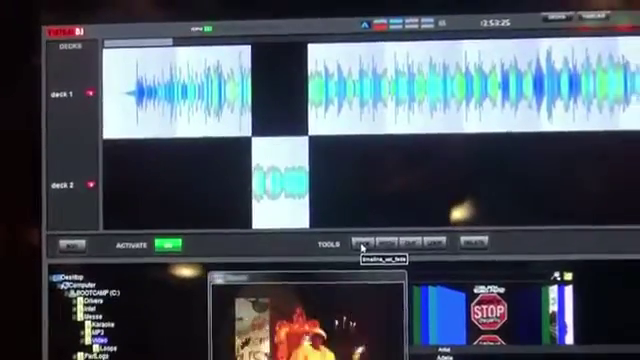
- Turn on the fade editing tool in the timeline editor
click(365, 240)
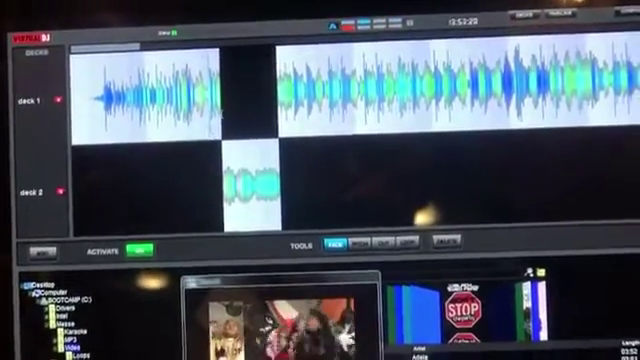